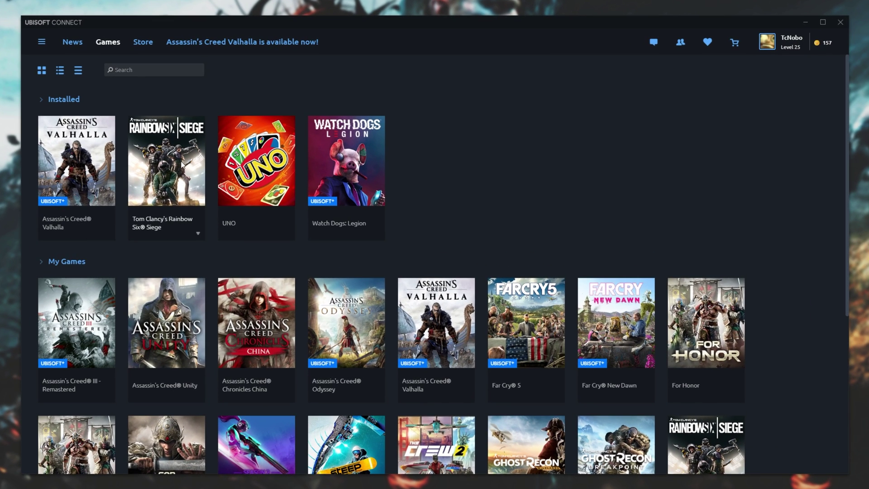
# Step: Show the Properties page of Assassin's Creed Valhalla from its game details, revealing the install location
pyautogui.rightClick(92, 159)
pyautogui.click(128, 181)
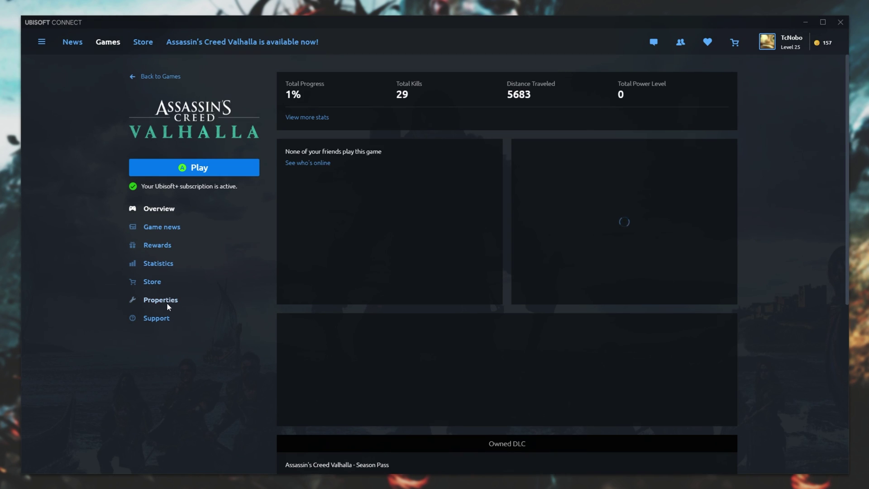
pyautogui.click(167, 305)
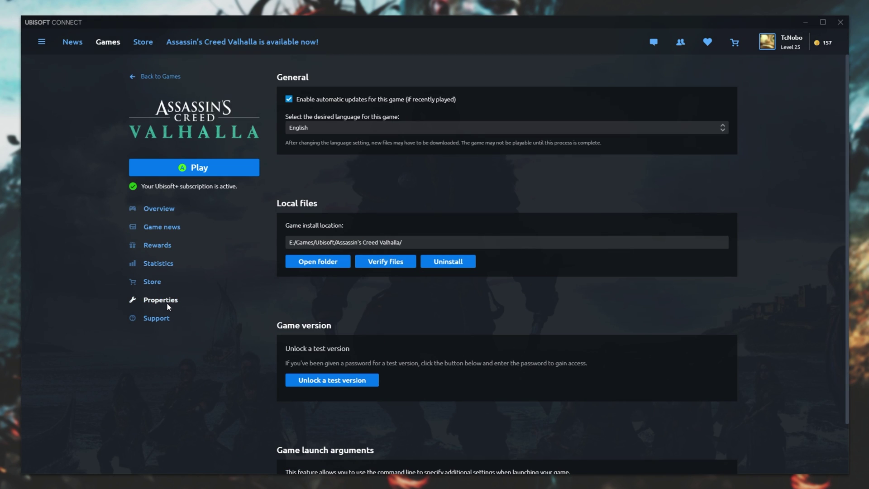
# Step: Open the game's install folder and run vc_redist.x64.exe from Support > Software > VCRedist
pyautogui.click(297, 257)
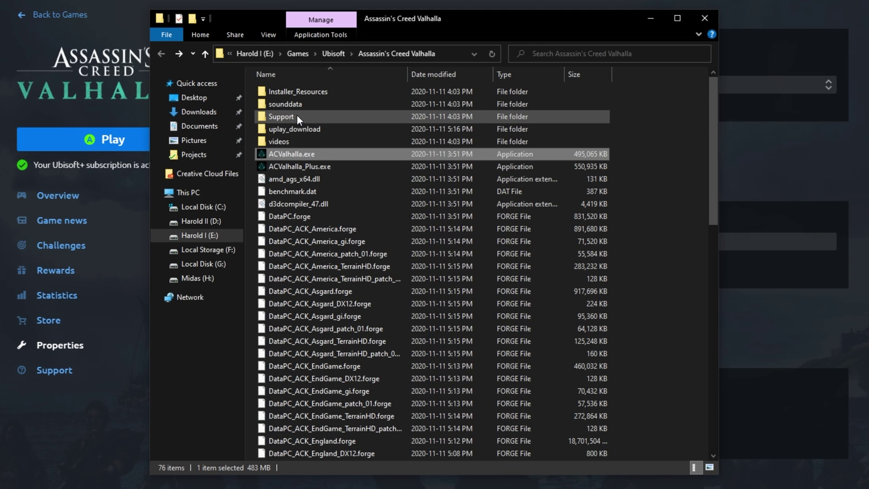
pyautogui.doubleClick(297, 116)
pyautogui.doubleClick(294, 105)
pyautogui.click(294, 91)
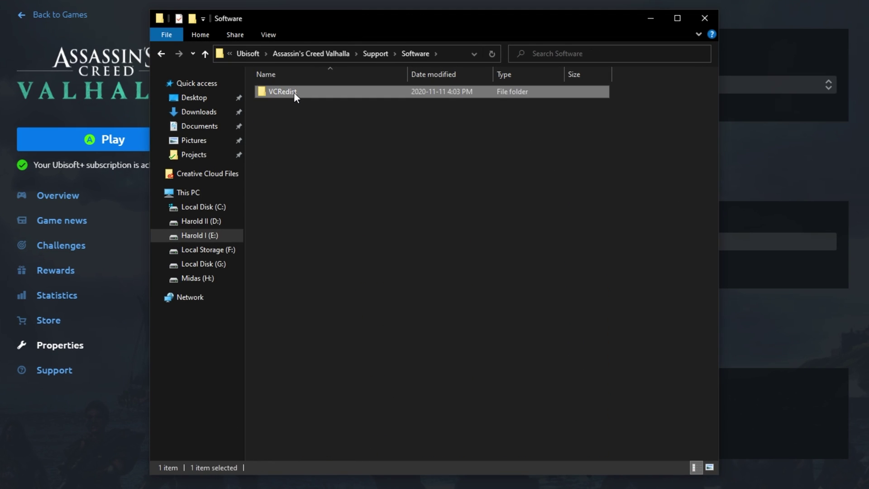
pyautogui.doubleClick(295, 91)
pyautogui.doubleClick(295, 93)
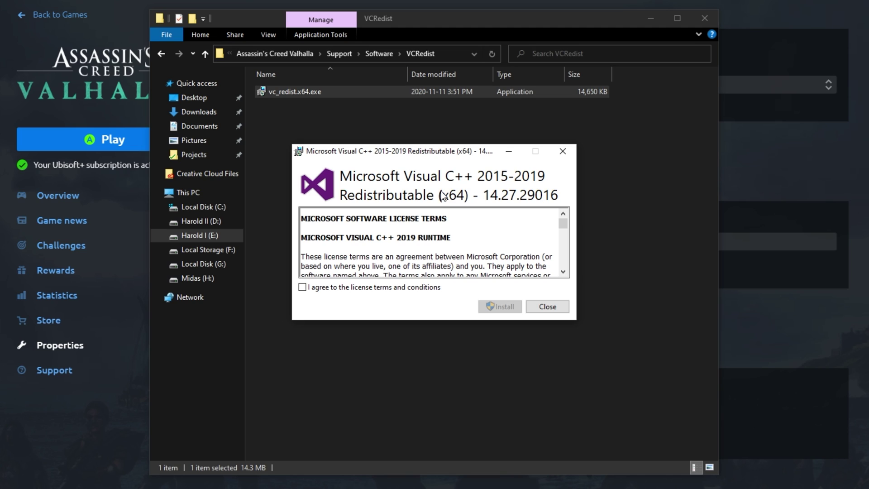
# Step: Accept the Visual C++ license, cancel the installer, and return to the game's install folder
pyautogui.click(364, 294)
pyautogui.click(547, 308)
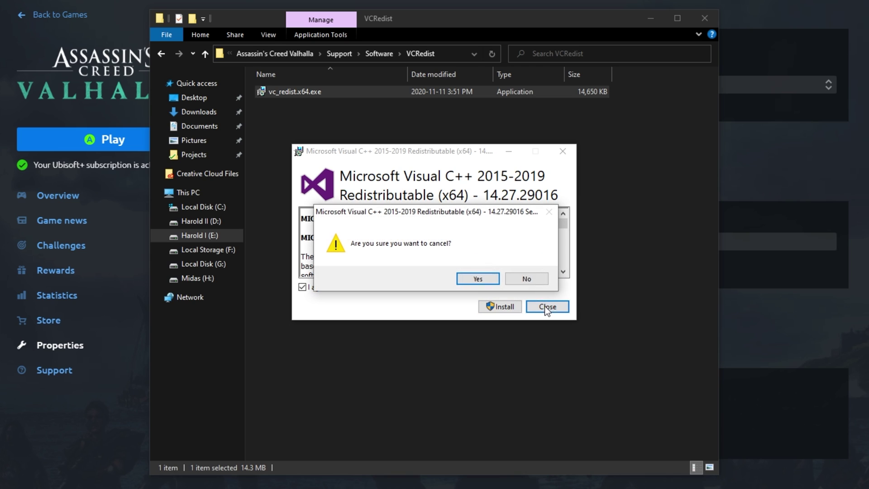
pyautogui.click(467, 274)
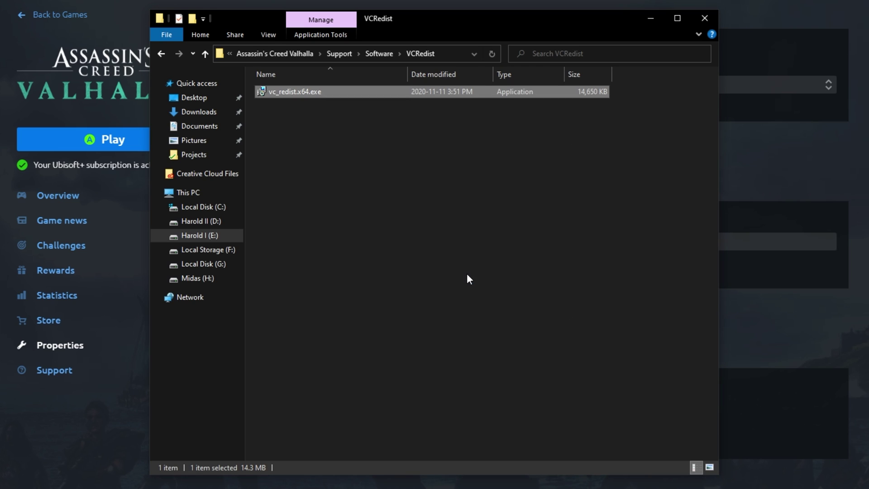
pyautogui.hotkey('alt', 'Up')
pyautogui.hotkey('alt', 'Up')
pyautogui.hotkey('alt', 'Up')
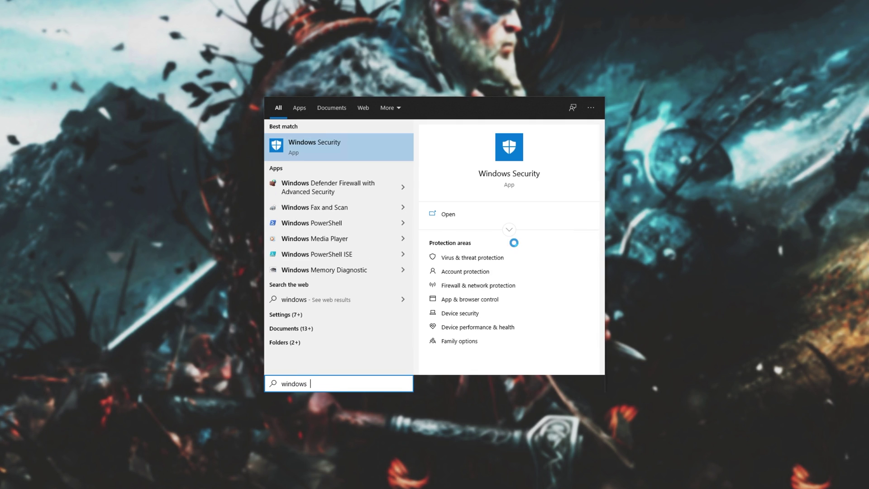
# Step: Go to Windows Security's Controlled folder access allowed apps and choose Add an allowed app > Browse all apps
pyautogui.press('Return')
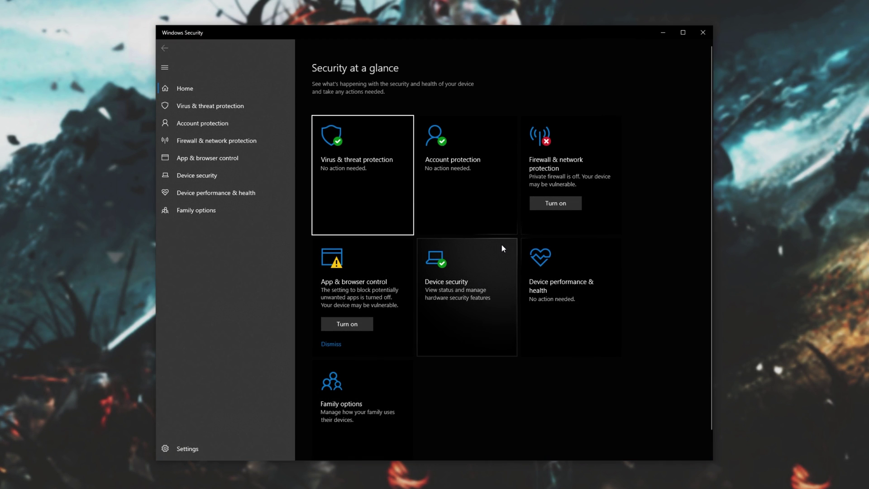
pyautogui.click(219, 112)
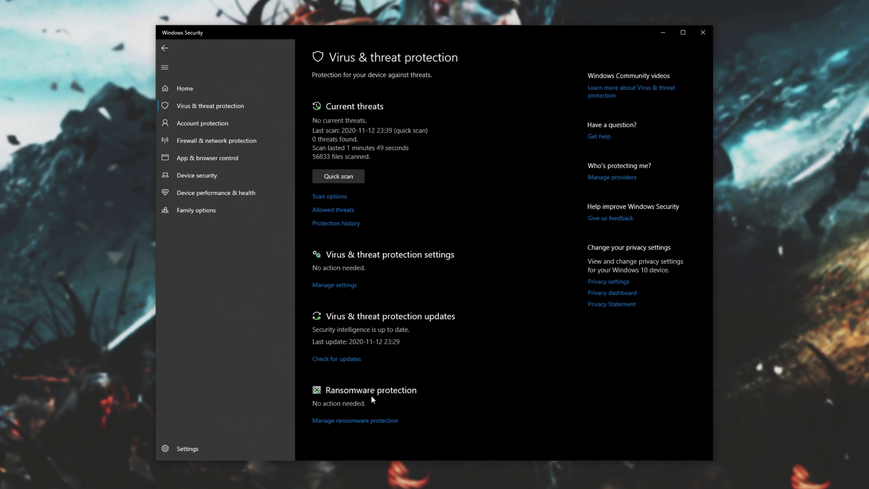
pyautogui.click(364, 421)
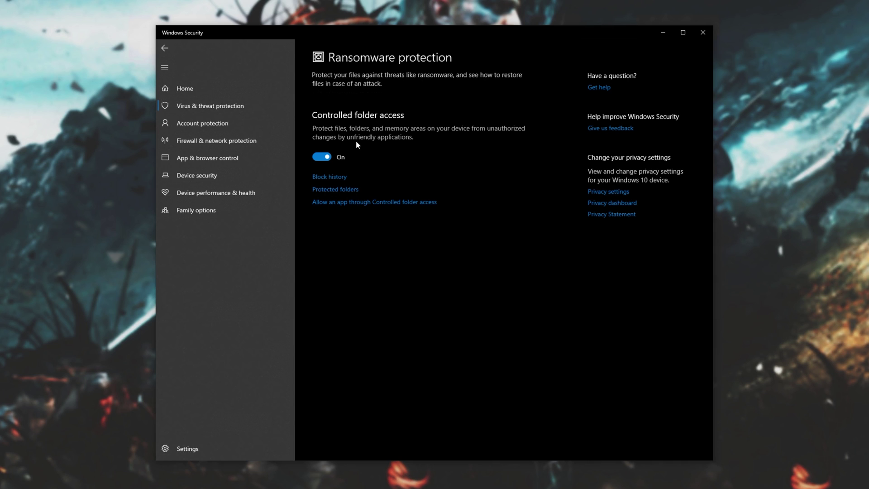
pyautogui.click(359, 204)
pyautogui.click(399, 297)
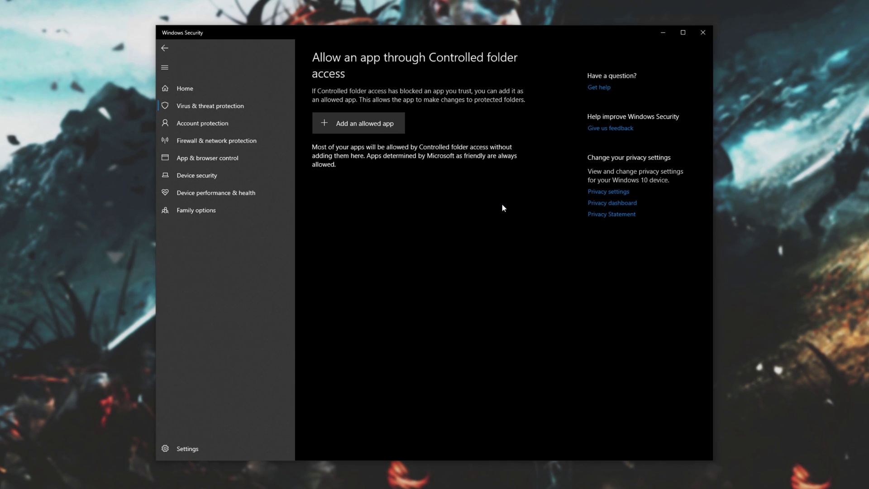
pyautogui.click(386, 129)
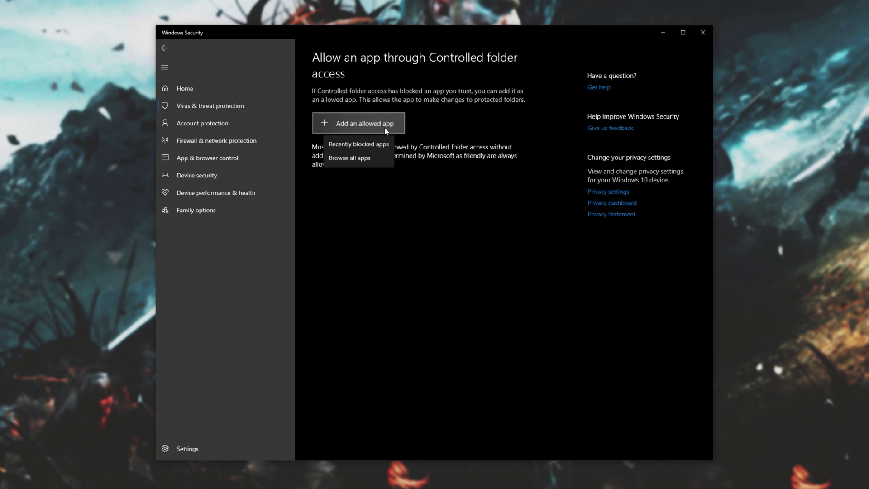
pyautogui.click(367, 159)
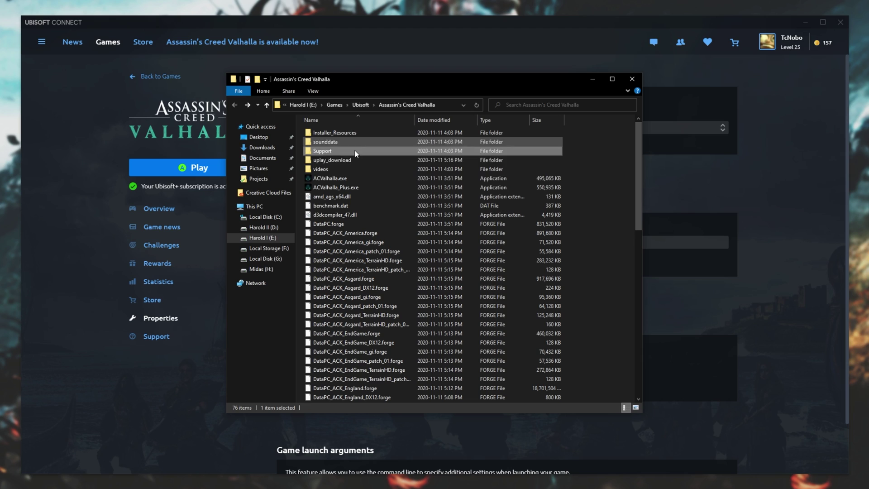
# Step: Select ACValhalla.exe, then pick ACValhalla_Plus.exe in the Valhalla install folder
pyautogui.click(328, 181)
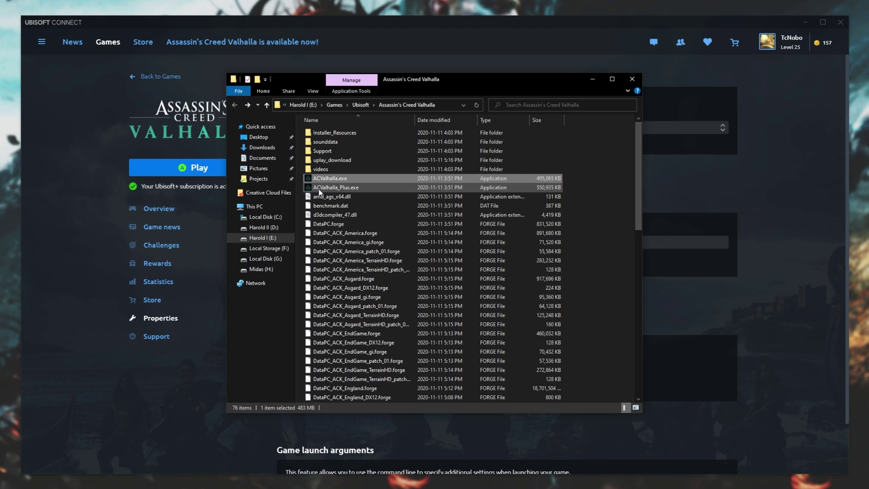
pyautogui.doubleClick(322, 188)
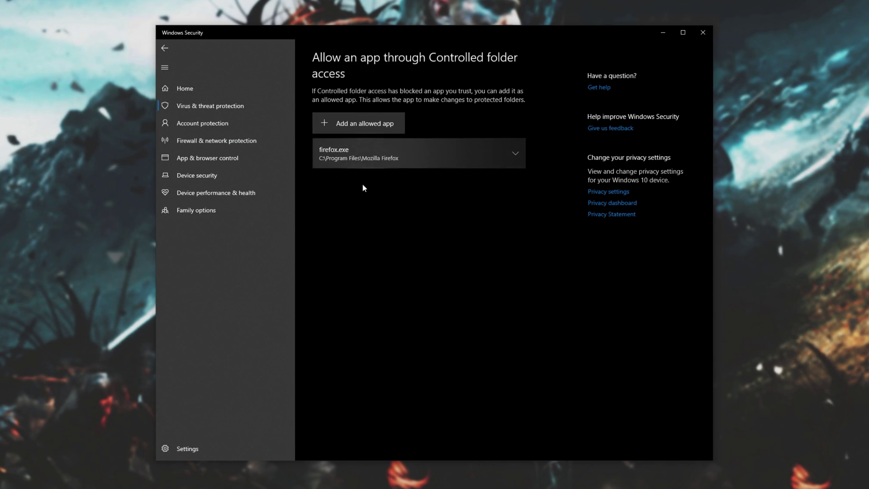
pyautogui.click(385, 156)
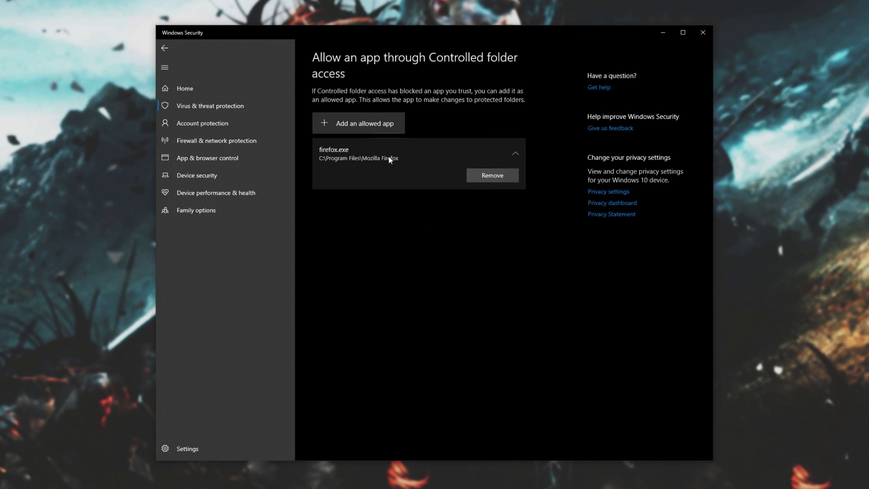
pyautogui.click(388, 158)
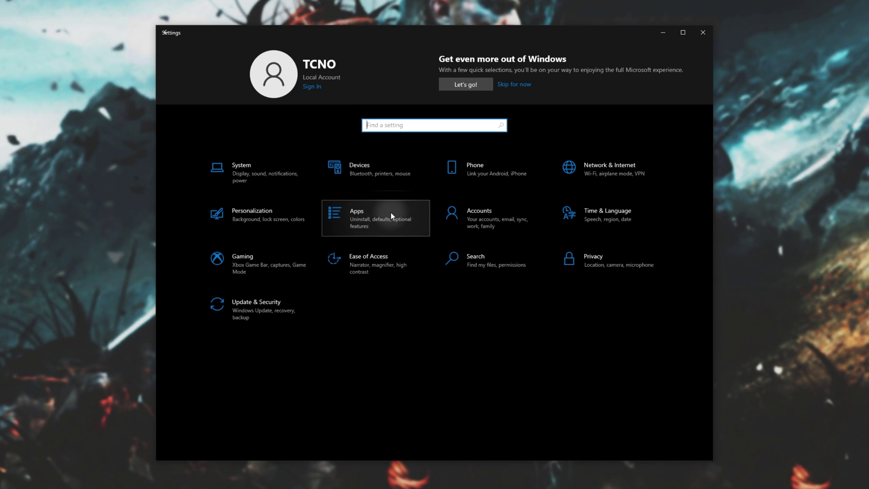
# Step: Search Apps > Optional features > Add a feature for 'media feature pack'
pyautogui.click(390, 213)
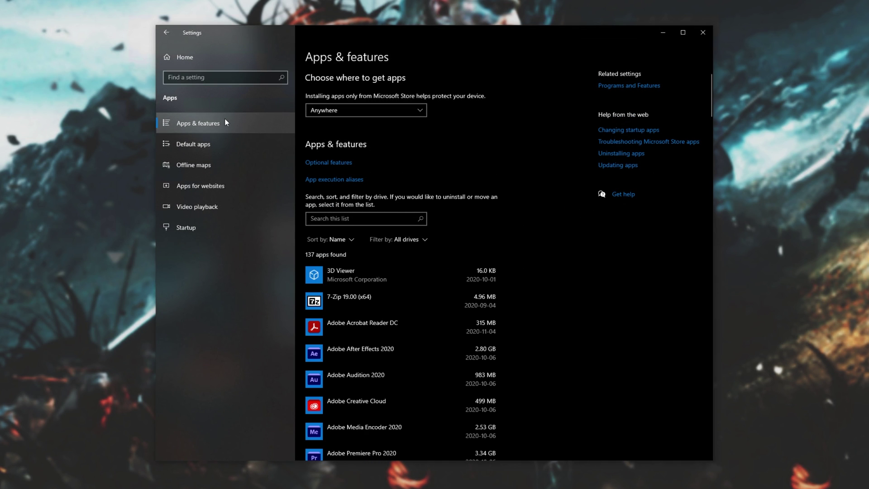
pyautogui.click(340, 163)
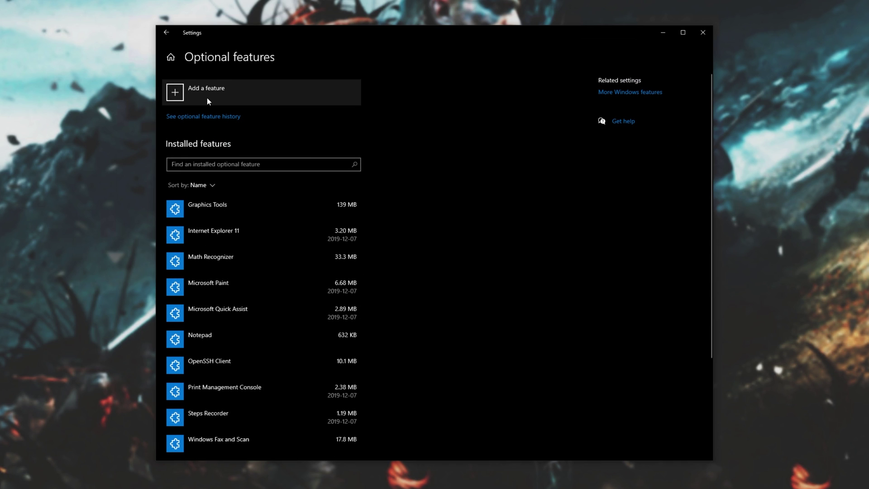
pyautogui.click(207, 98)
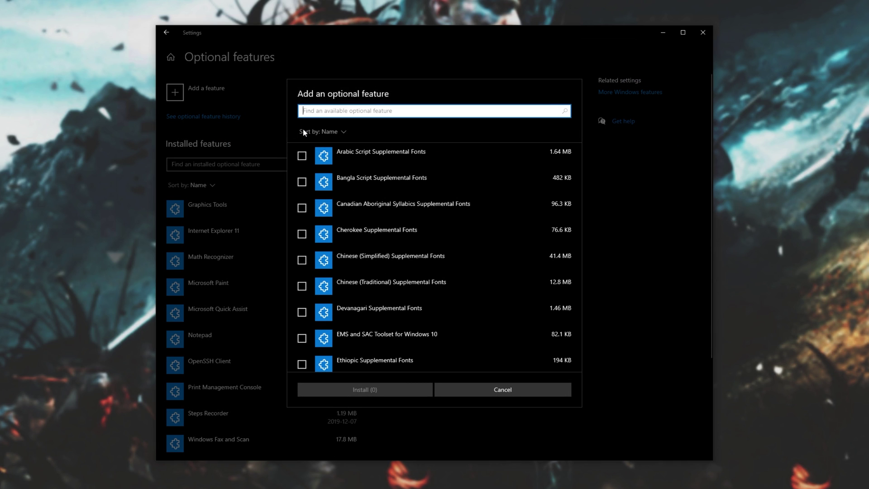
pyautogui.write('media feature p')
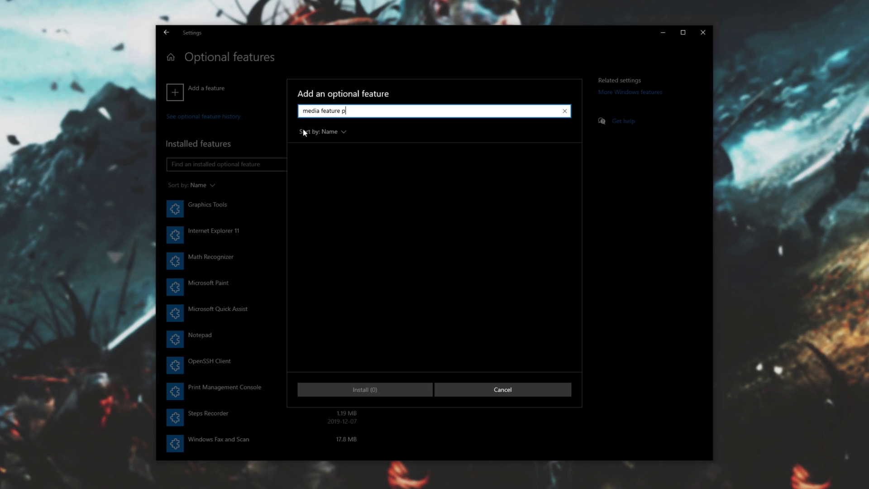
pyautogui.write('ack')
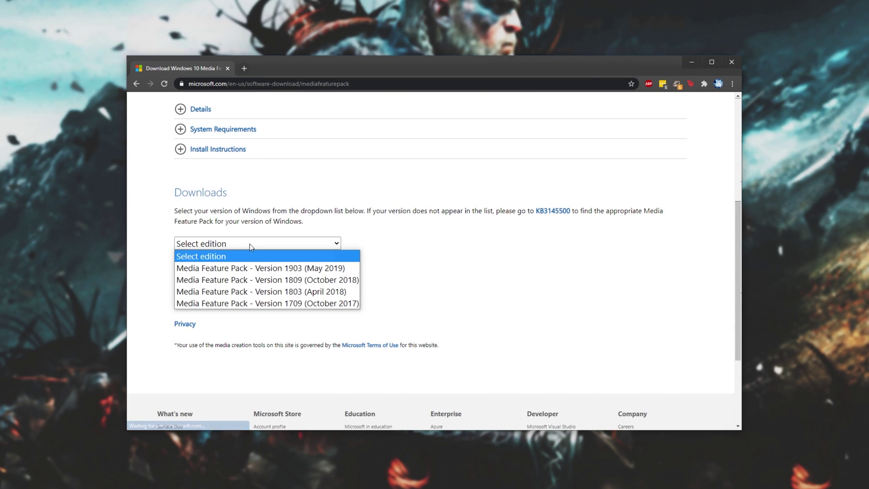
# Step: Confirm the 'Media Feature Pack - Version 1903 (May 2019)' edition and download the 64-bit package
pyautogui.click(273, 269)
pyautogui.click(216, 270)
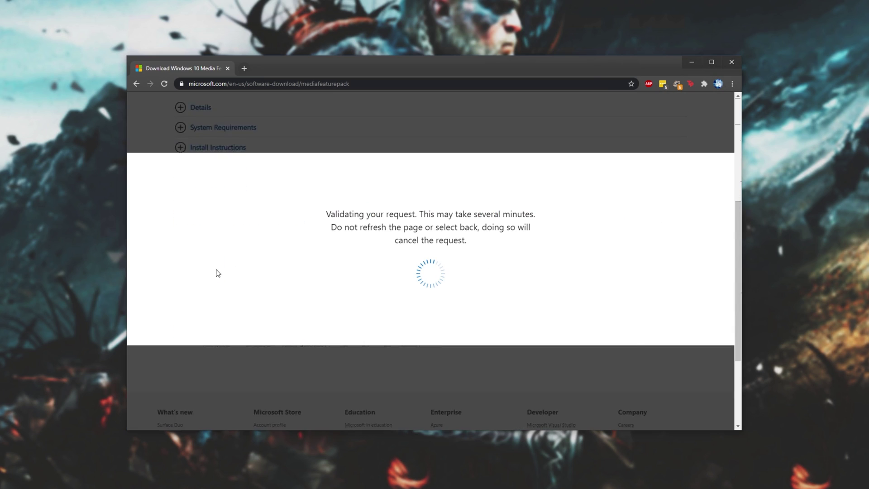
pyautogui.scroll(-3, 347, 344)
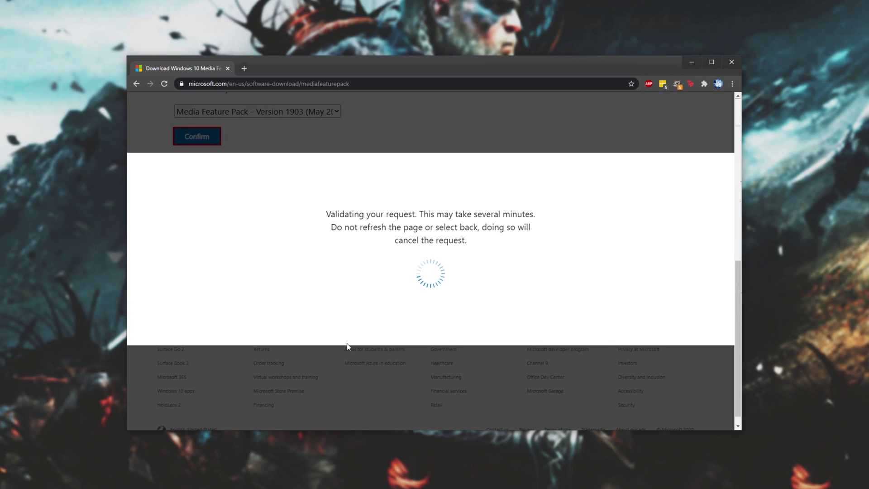
pyautogui.scroll(-2, 347, 343)
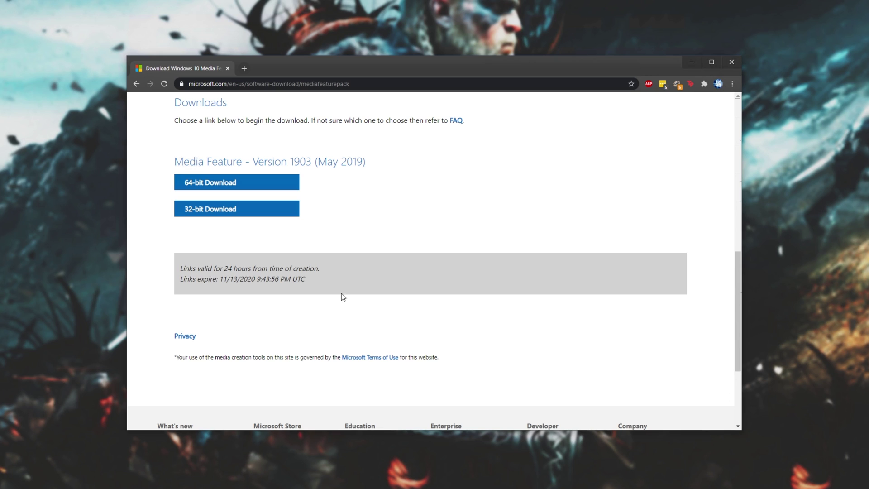
pyautogui.click(245, 184)
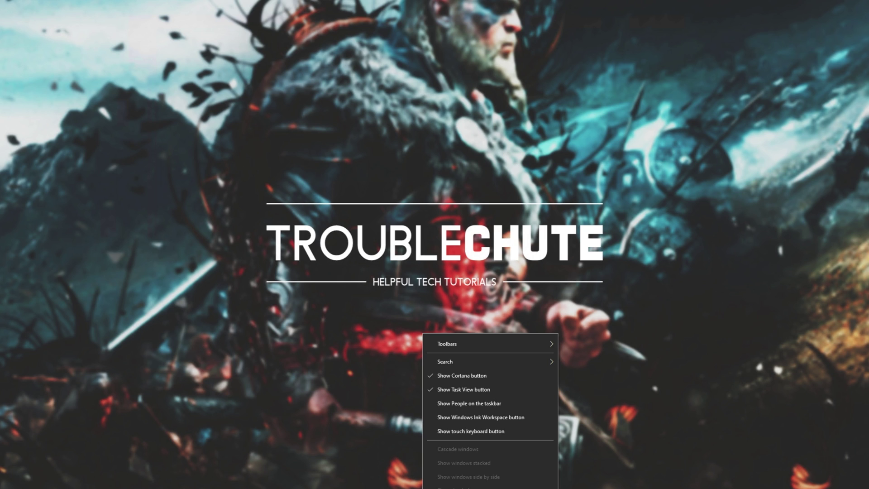
# Step: View GPU 0 (Intel HD Graphics 630) and GPU 1 (NVIDIA GeForce GTX 1050) on Task Manager's Performance tab
pyautogui.click(448, 487)
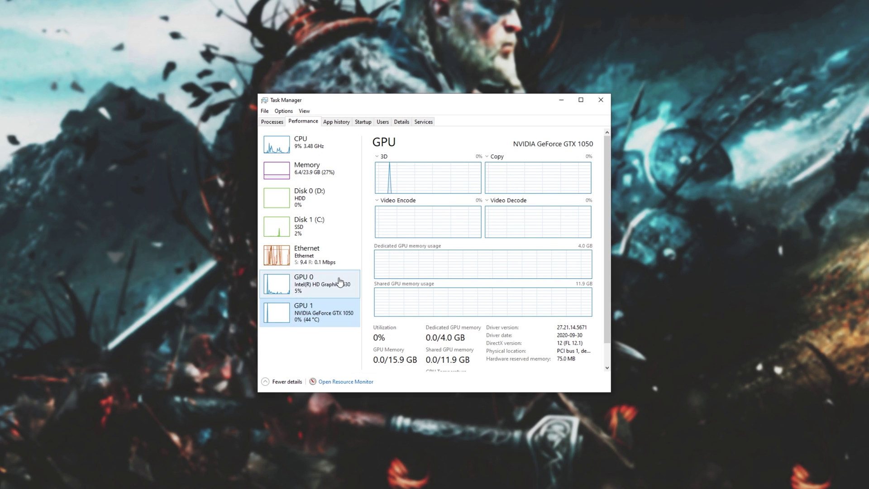
pyautogui.click(340, 280)
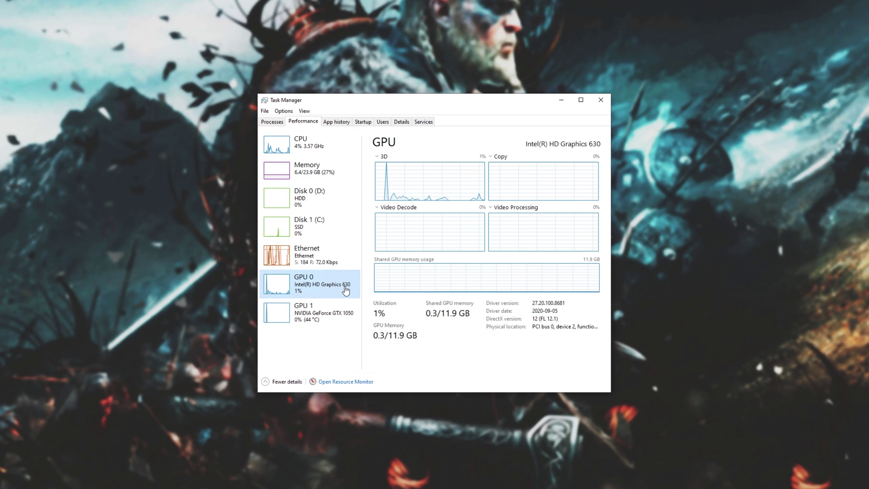
pyautogui.click(342, 309)
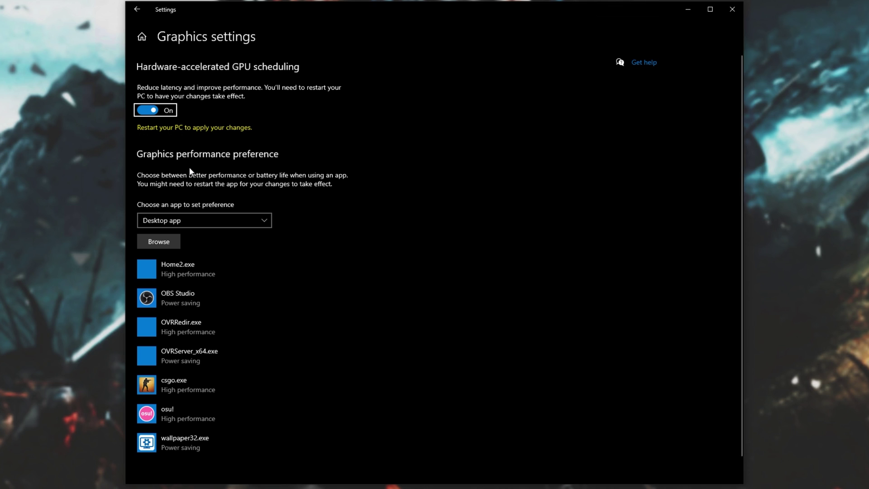
# Step: Add csgo.exe as a Desktop app in Graphics settings and save it at High performance
pyautogui.click(181, 220)
pyautogui.click(181, 220)
pyautogui.click(171, 245)
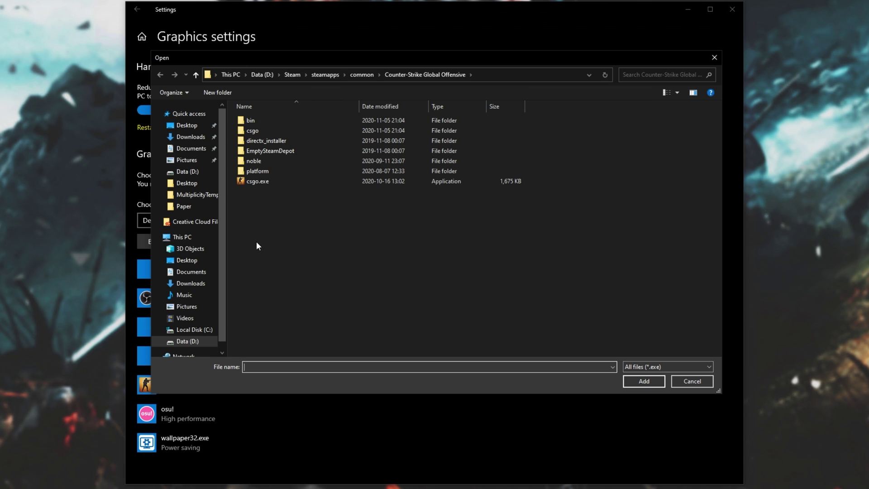
pyautogui.press('Escape')
pyautogui.click(222, 405)
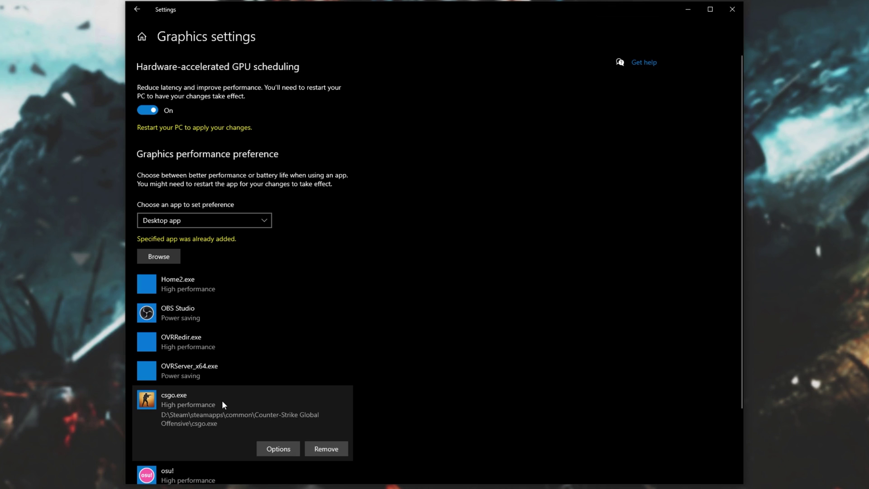
pyautogui.click(273, 453)
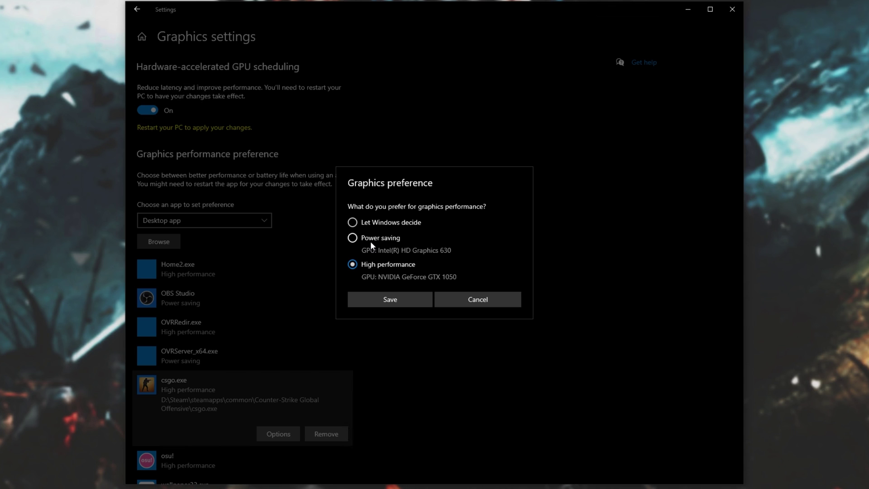
pyautogui.click(401, 302)
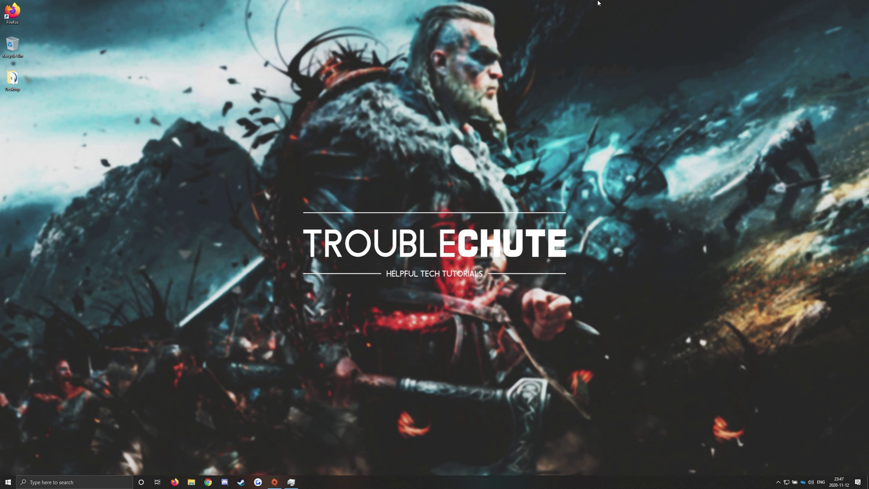
# Step: Return to the Ubisoft Connect library and show Assassin's Creed Valhalla's Properties page
pyautogui.moveTo(600, 2)
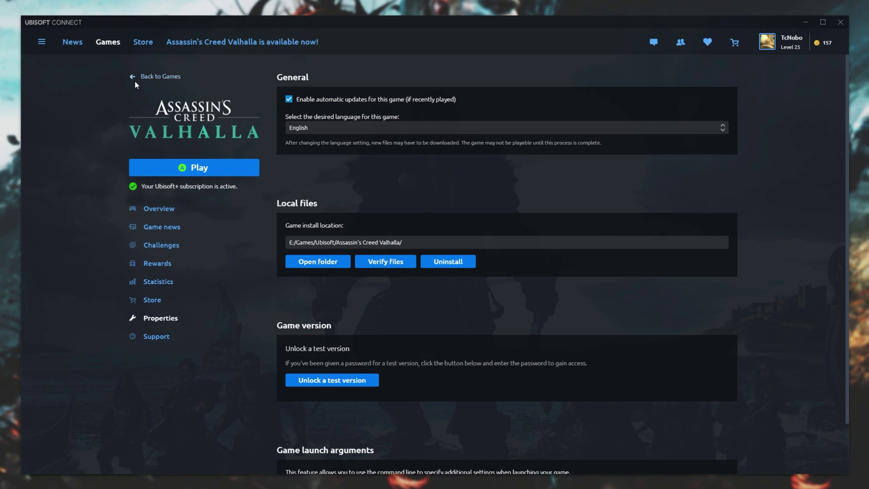
pyautogui.click(134, 80)
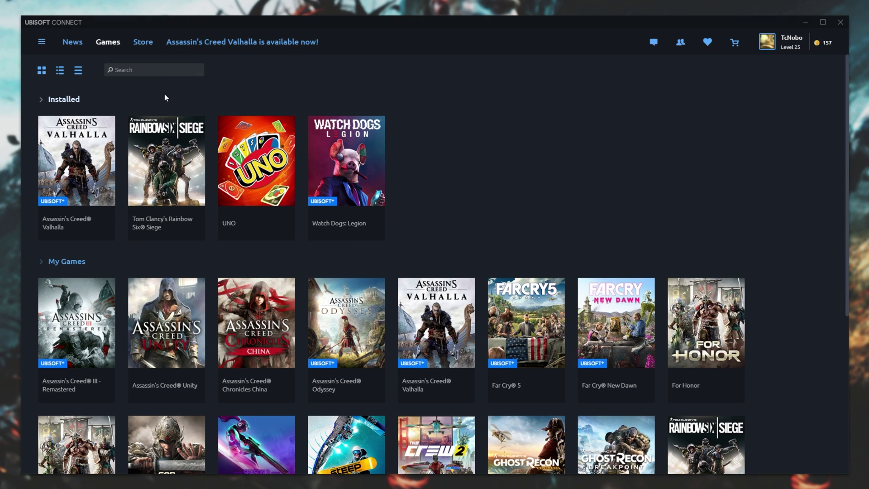
pyautogui.rightClick(107, 141)
pyautogui.click(129, 163)
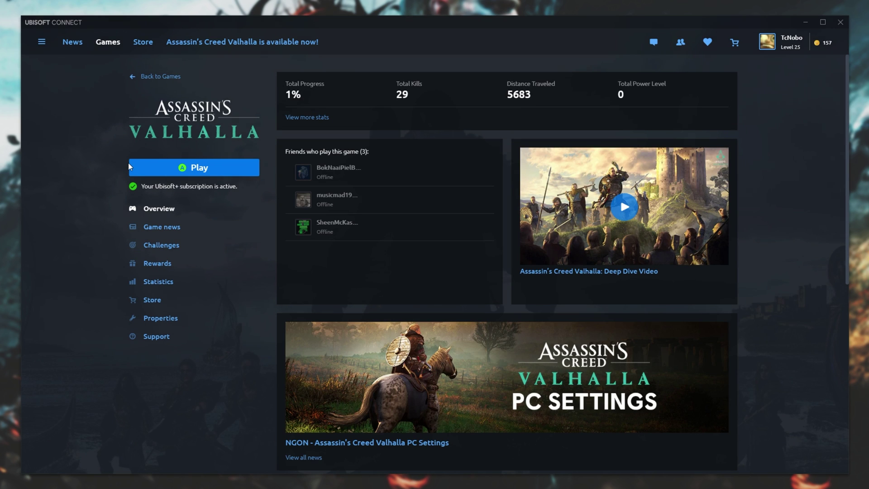
pyautogui.click(160, 317)
# Step: Open the Valhalla install folder and run ACValhalla.exe as administrator
pyautogui.click(324, 262)
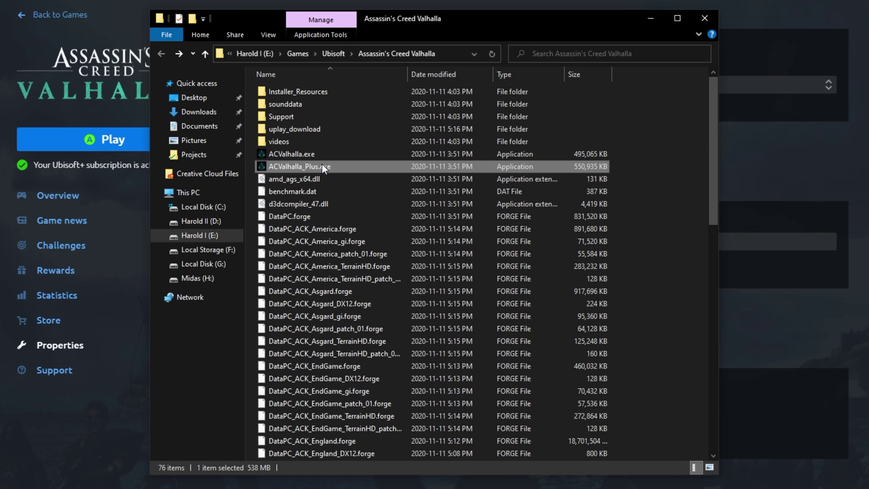
pyautogui.rightClick(321, 154)
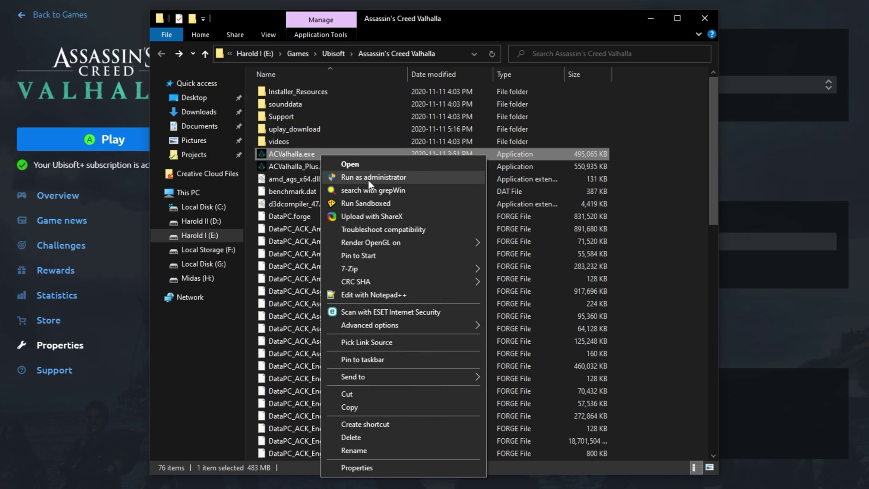
pyautogui.click(368, 177)
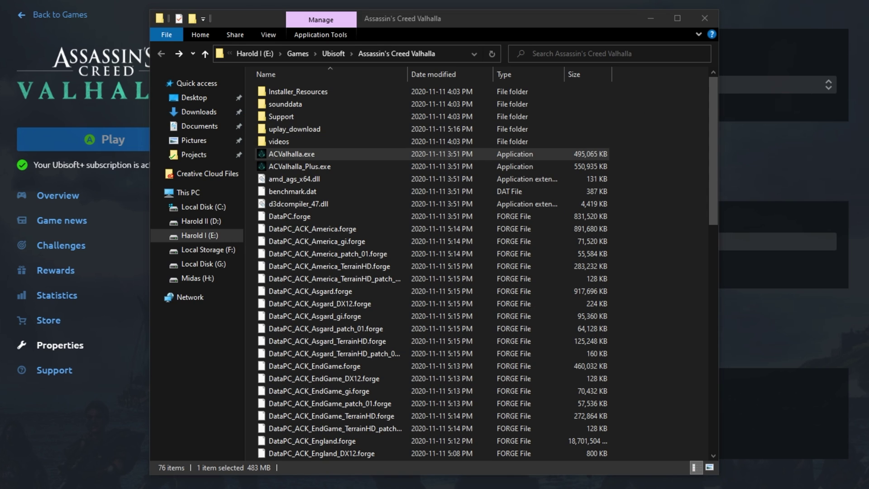
# Step: Find ACValhalla_Plus.exe in Task Manager's Details list and show its Set priority options
pyautogui.hotkey('ctrl', 'shift', 'Escape')
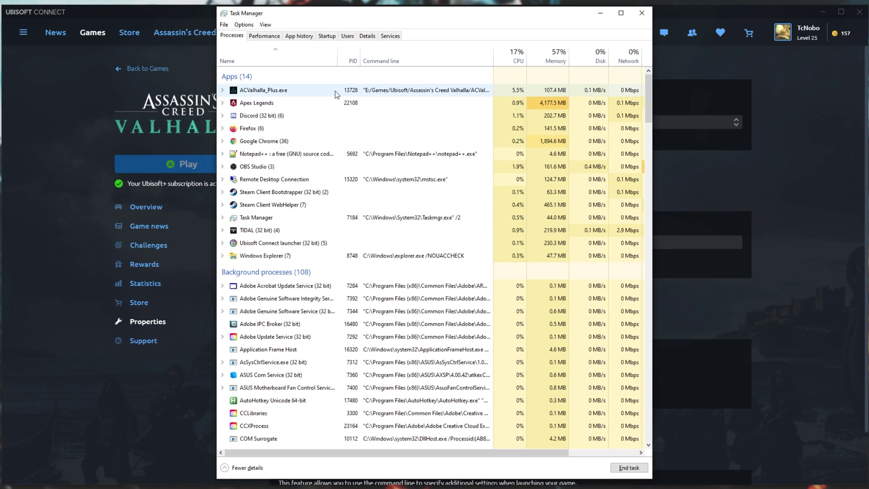
pyautogui.click(330, 92)
pyautogui.rightClick(331, 90)
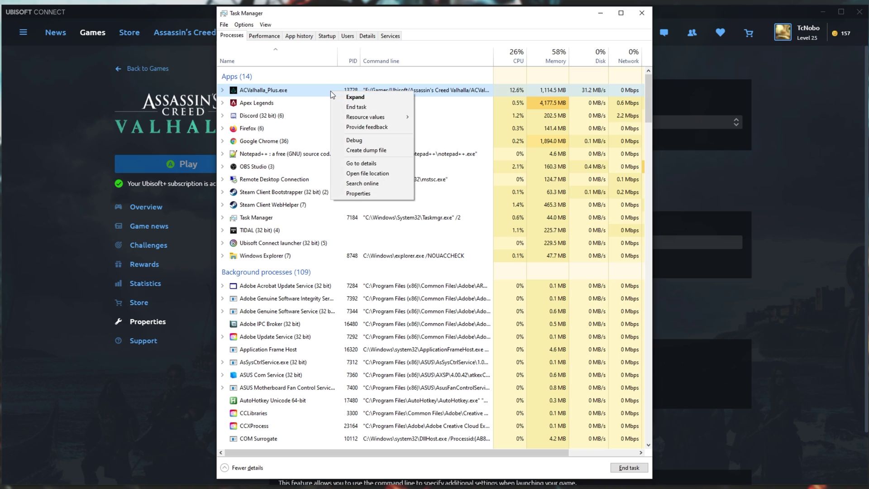
pyautogui.click(377, 167)
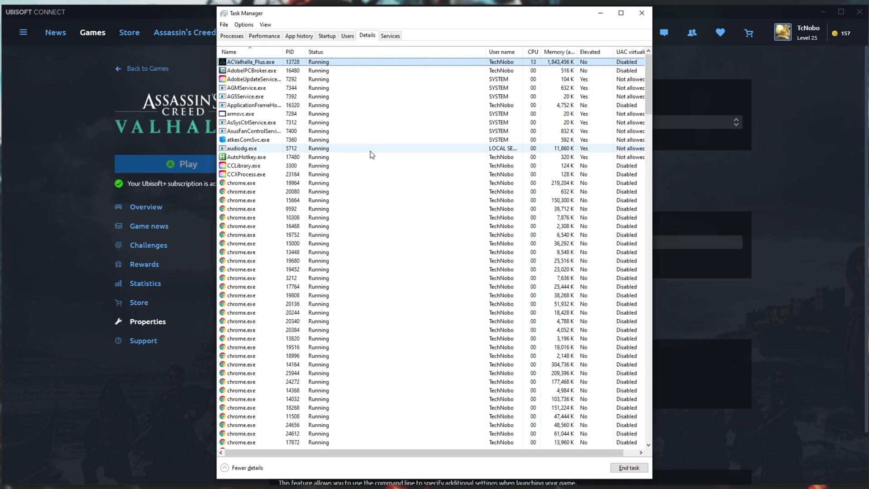
pyautogui.rightClick(308, 63)
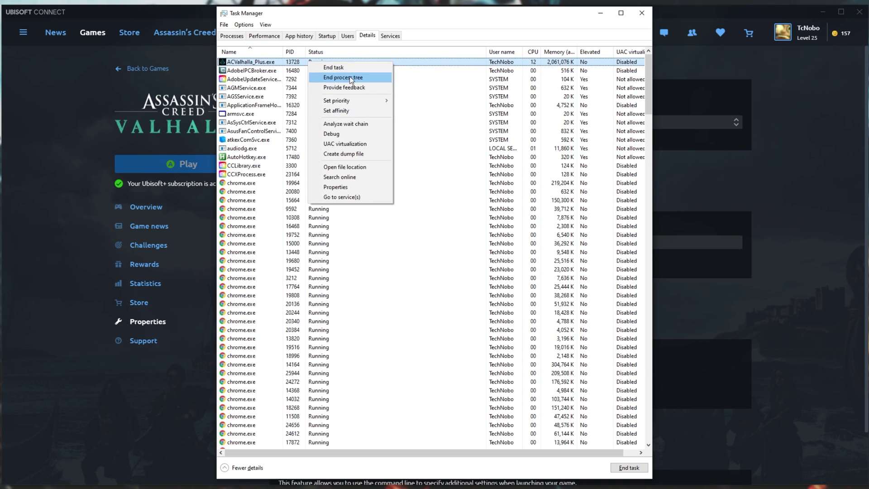
pyautogui.moveTo(348, 101)
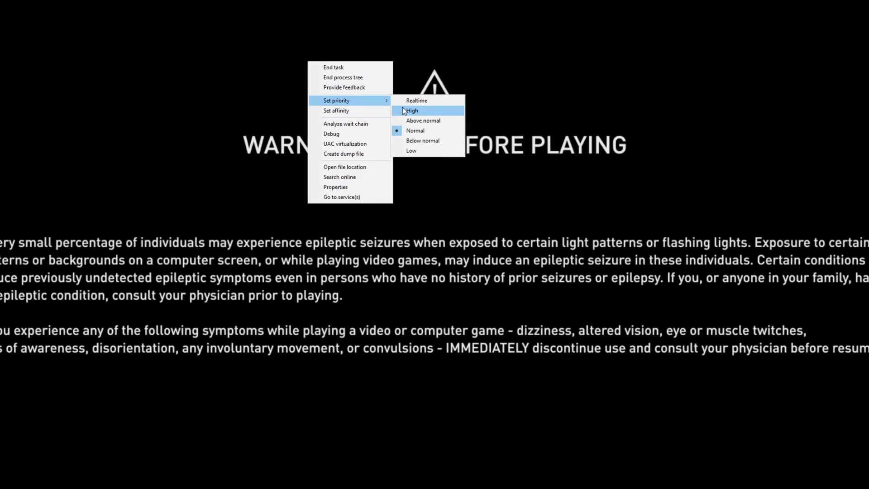